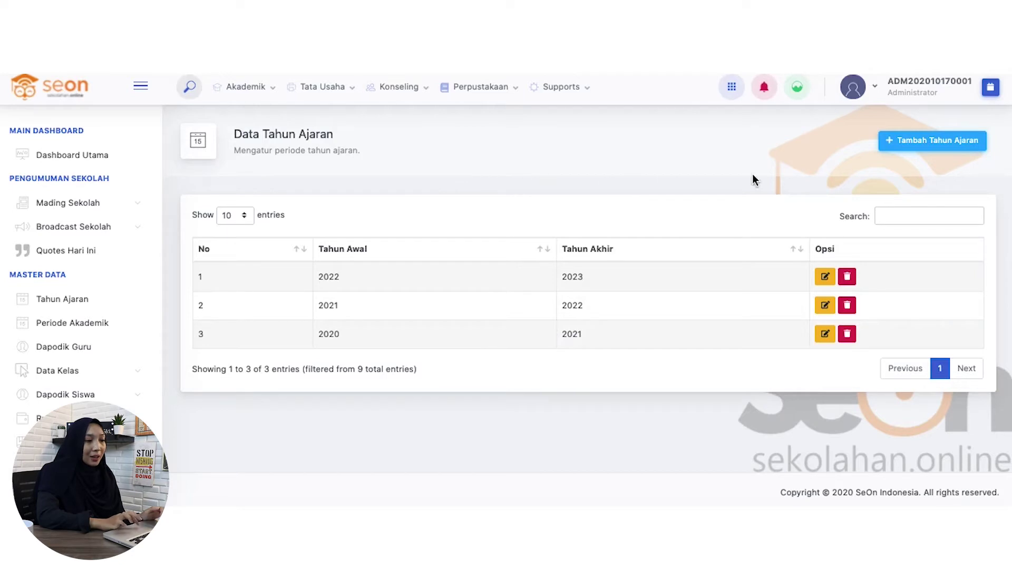
- Fill in a new academic year entry with start year (Tahun Mulai) 2021 and end year (Tahun Akhir) 2022
click(914, 147)
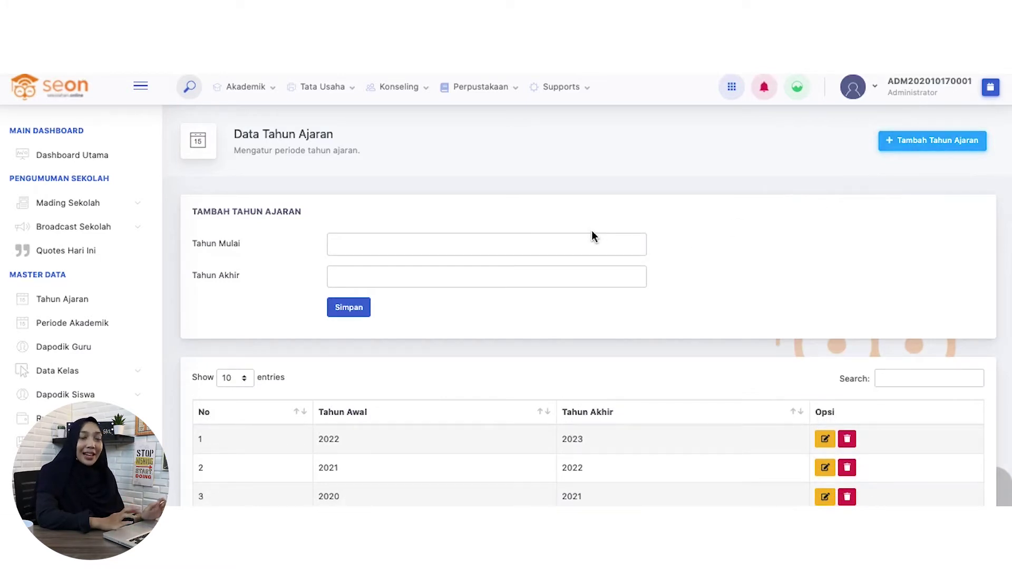
click(523, 250)
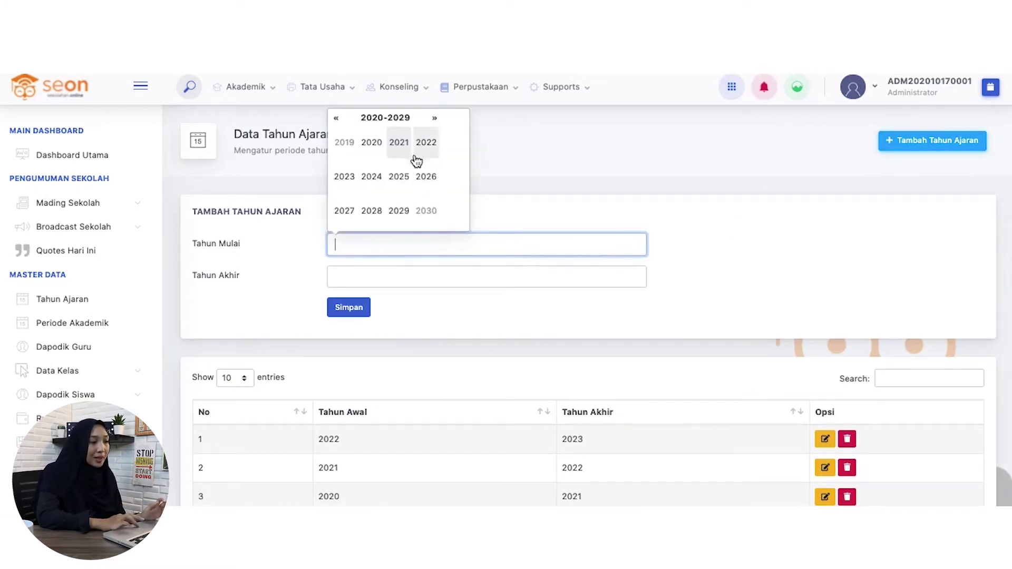
click(398, 142)
click(361, 279)
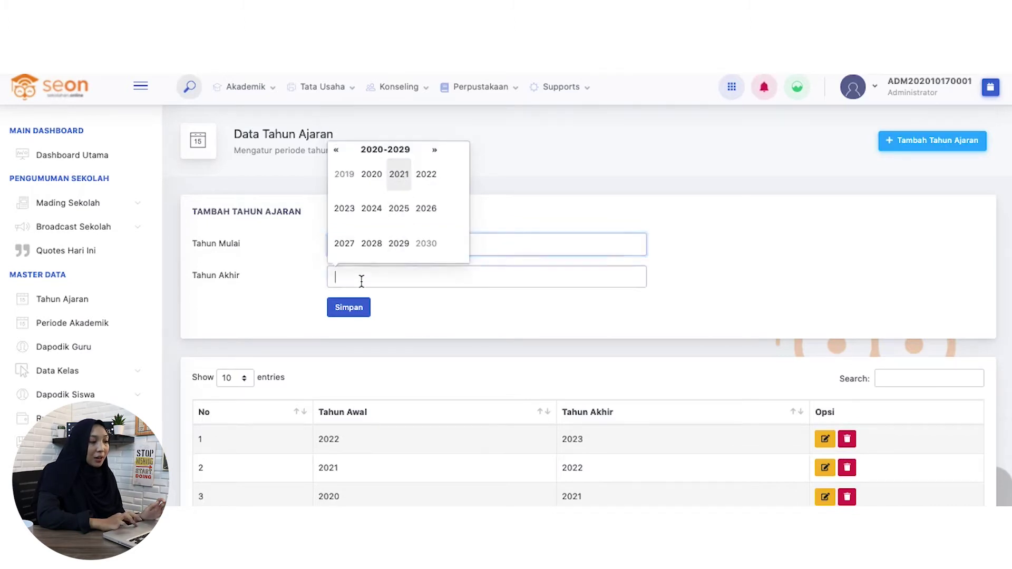
click(425, 174)
click(522, 203)
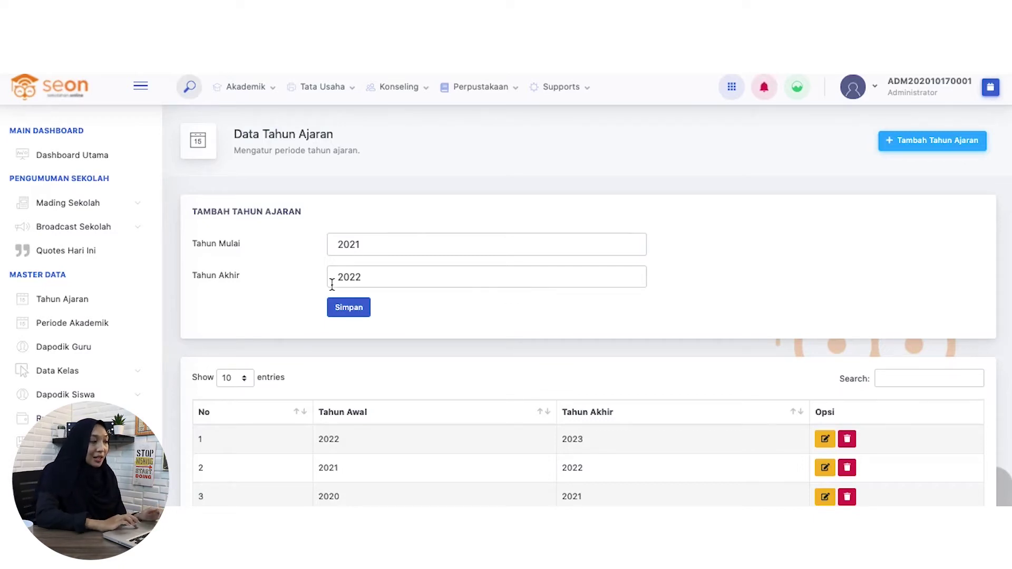
- Start a new learning period under Periode Akademik for Tahun Ajaran 2021/2022 with Periode Pembelajaran Semester 1
click(94, 327)
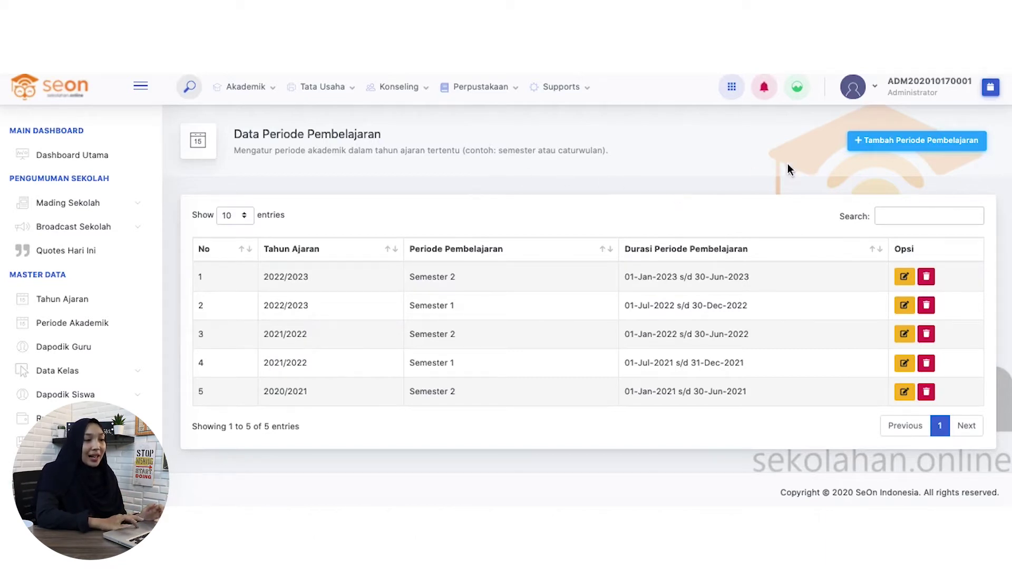
click(892, 150)
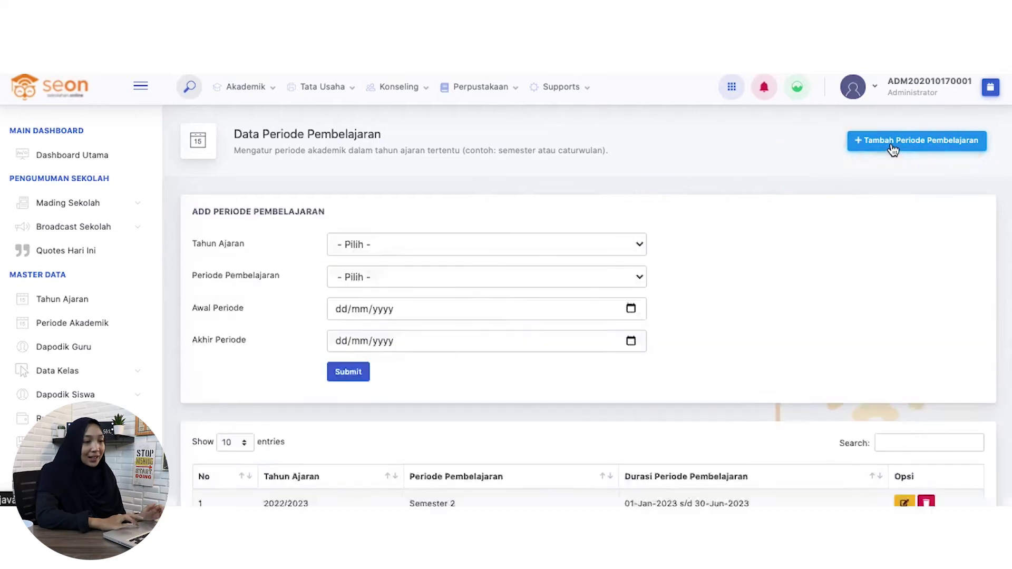
click(501, 245)
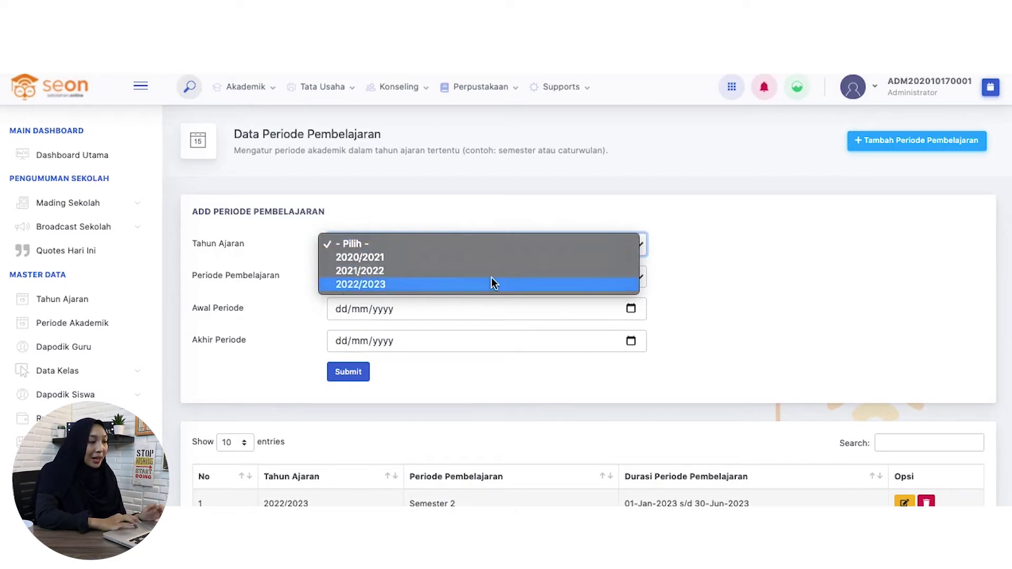
click(492, 270)
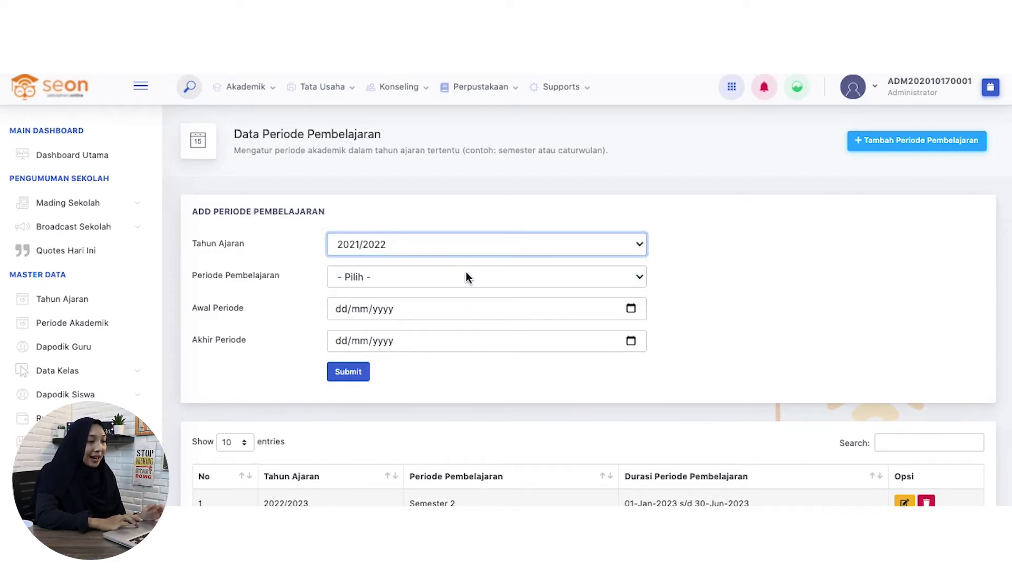
click(467, 277)
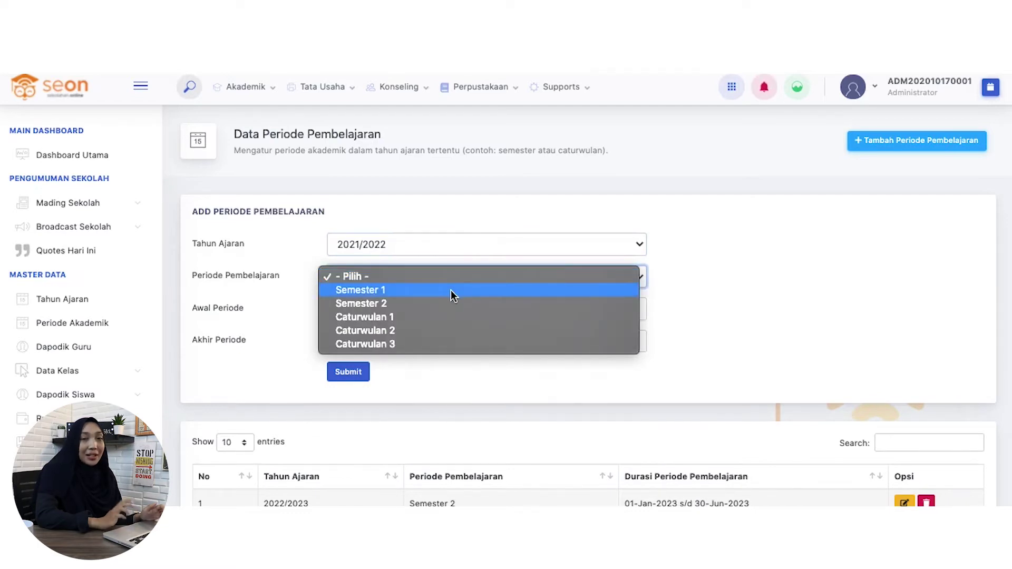
click(451, 291)
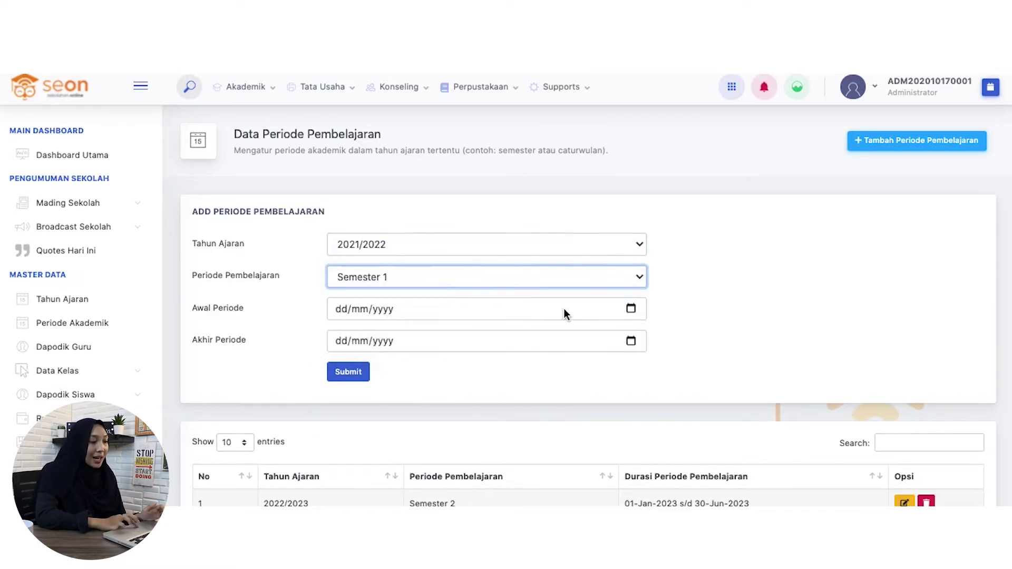
- Set the learning period's start date (Awal Periode) to 01/07/2021 and its end date (Akhir Periode) to 31/12/2021
click(630, 310)
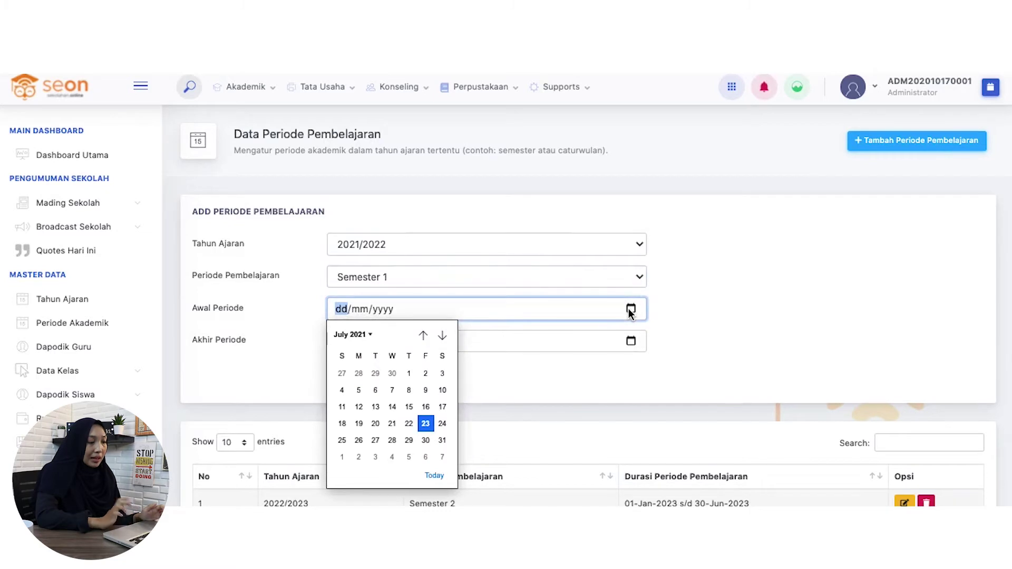
click(409, 373)
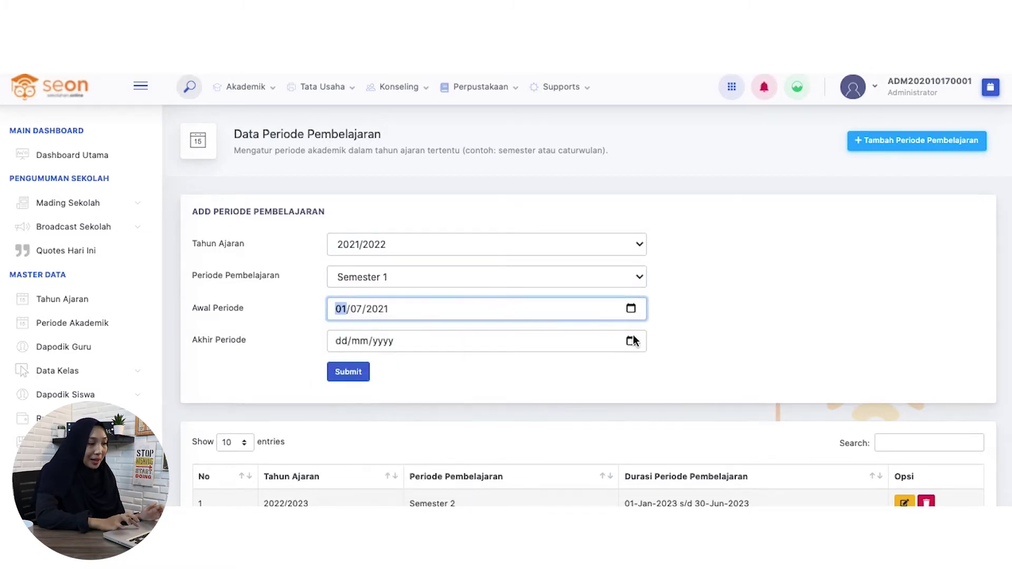
click(632, 340)
click(442, 367)
click(442, 367)
click(442, 368)
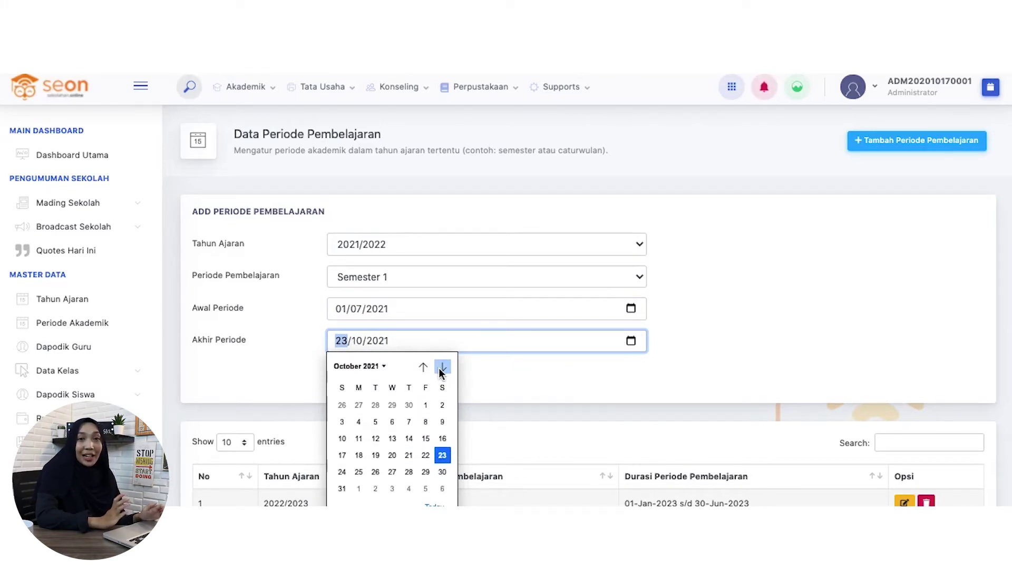
click(441, 369)
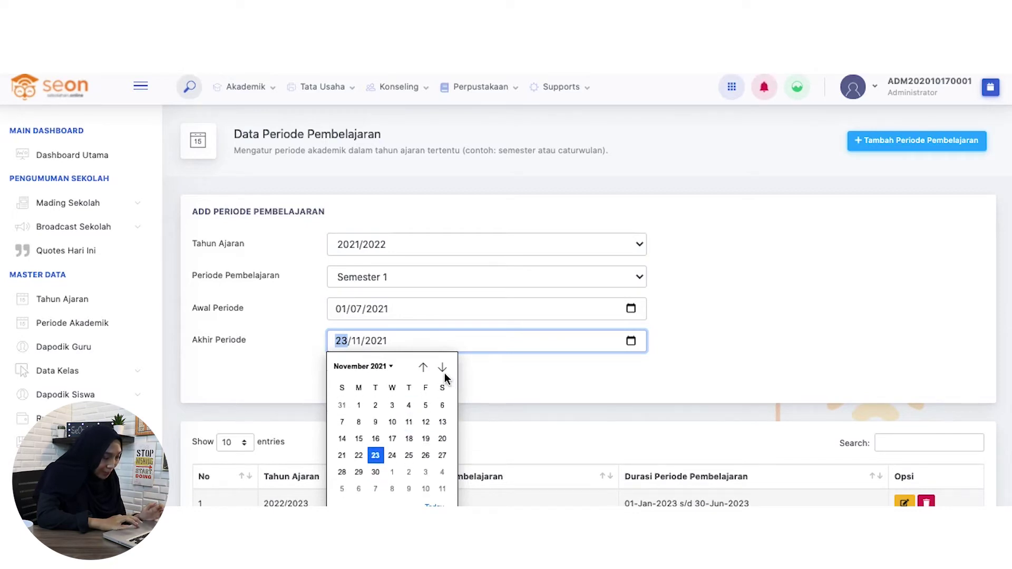
click(442, 367)
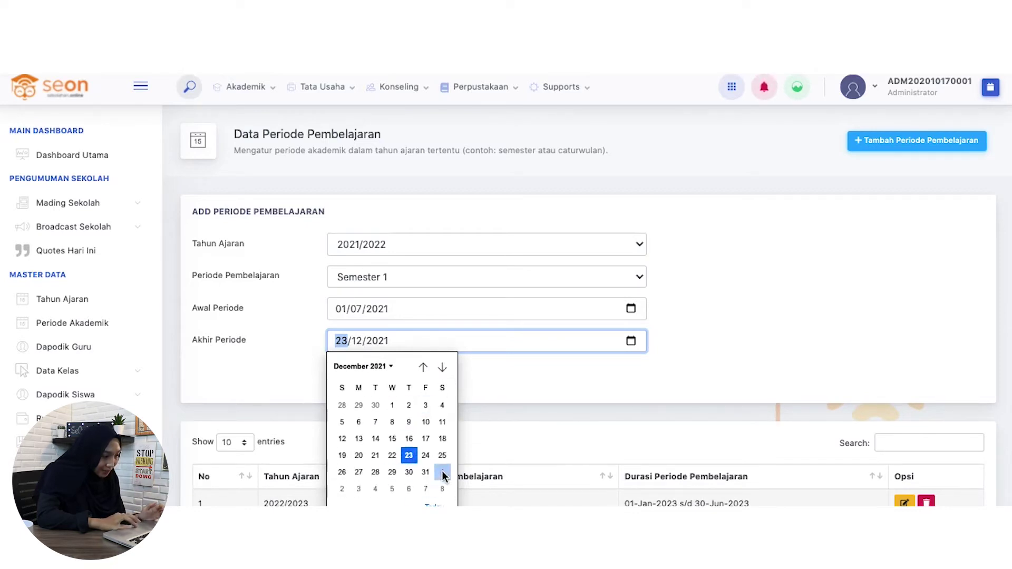
click(425, 472)
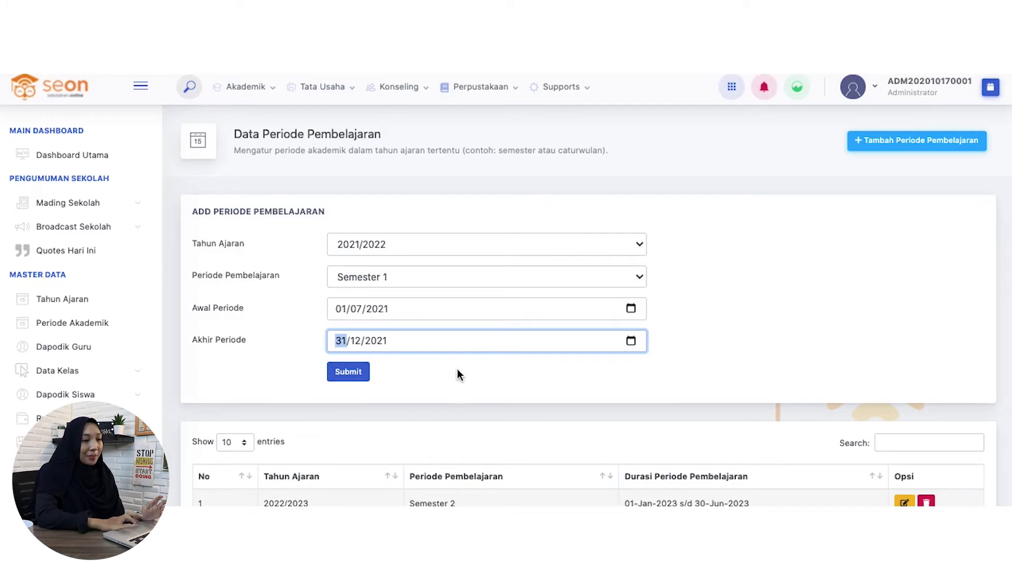
click(742, 348)
scroll(744, 342, down, 5)
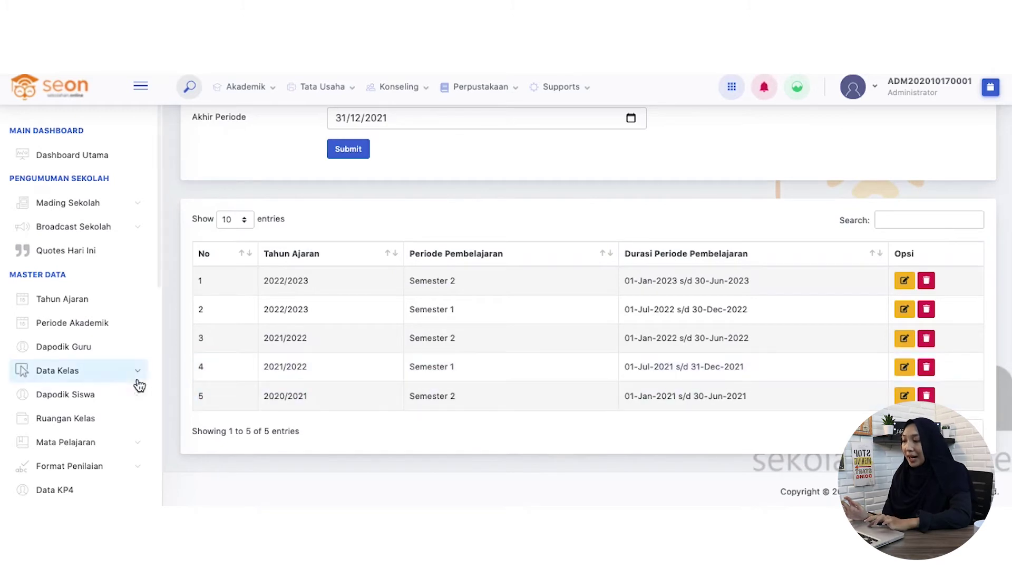
- Start a new class level in Data Jenjang Kelas and enter 10 as the Jenjang Kelas
click(109, 376)
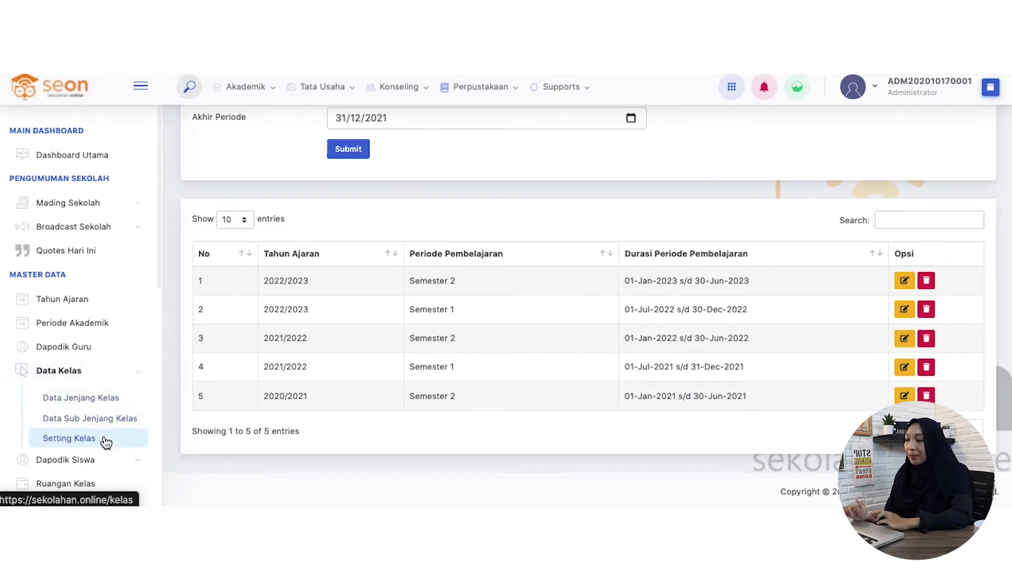
click(111, 406)
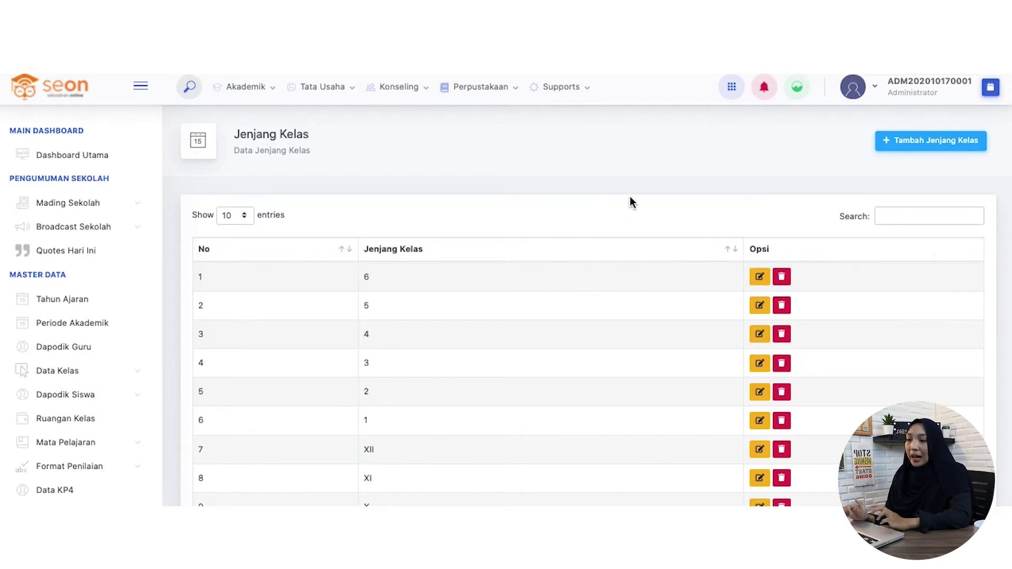
click(905, 143)
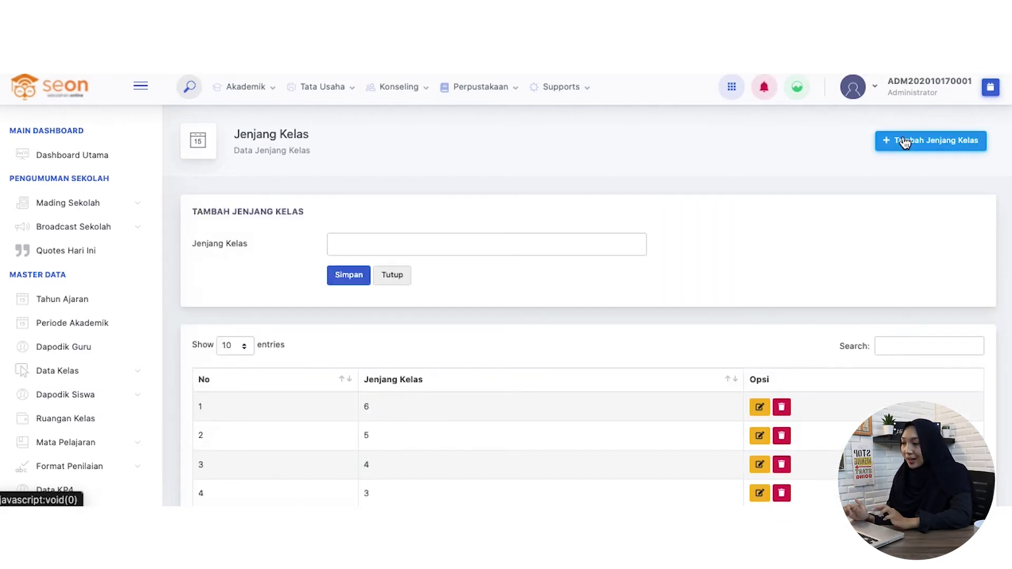
click(393, 246)
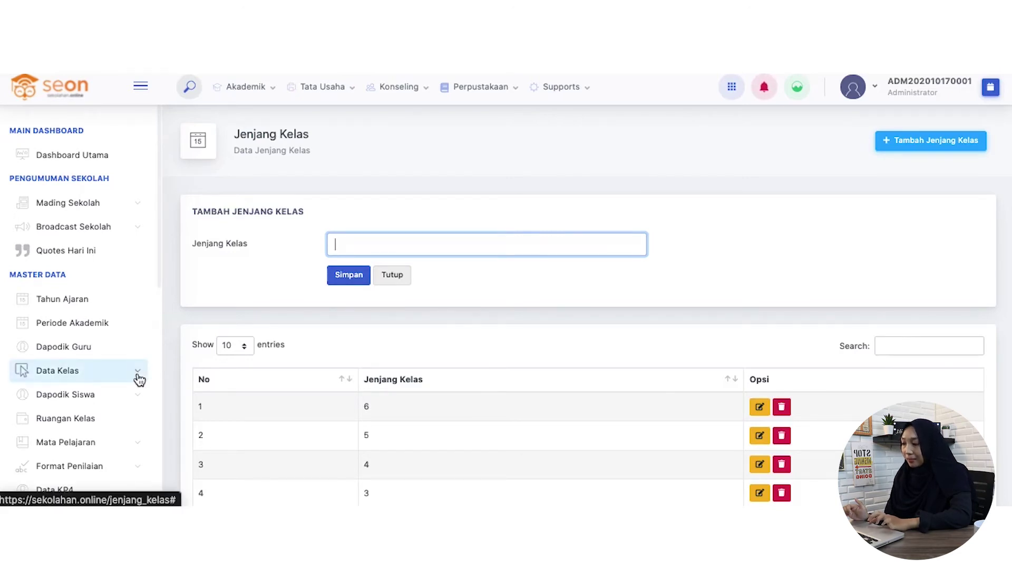
text(10)
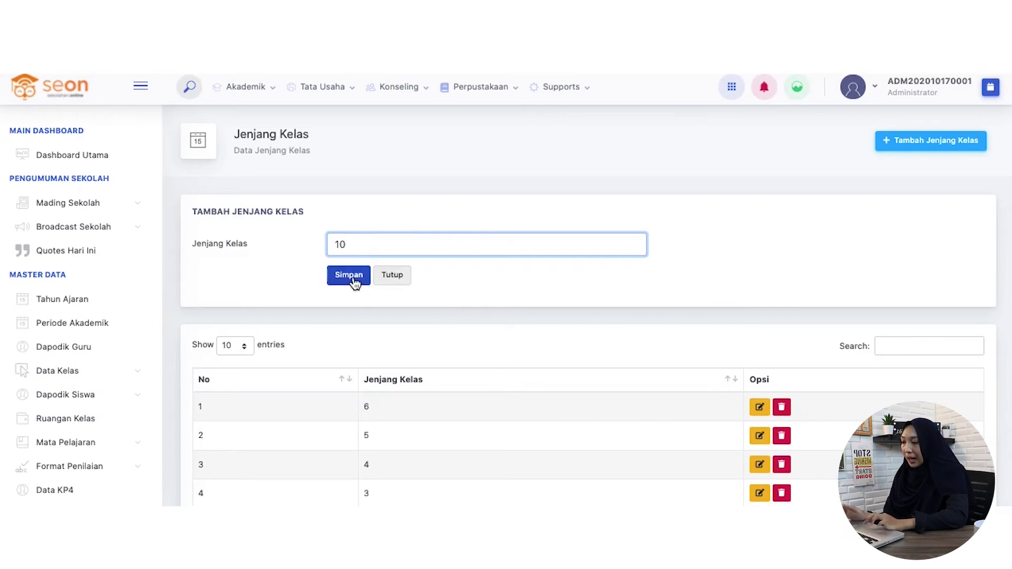
- Fill in a new entry in Data Sub Jenjang Kelas with Jenjang Kelas X and Sub Jenjang Kelas IPA
click(135, 378)
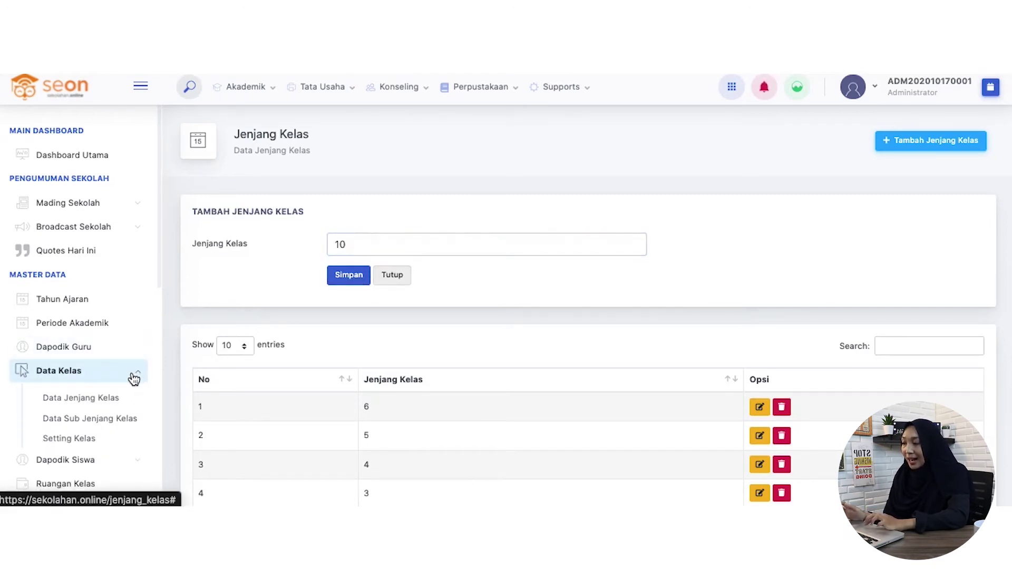
click(120, 423)
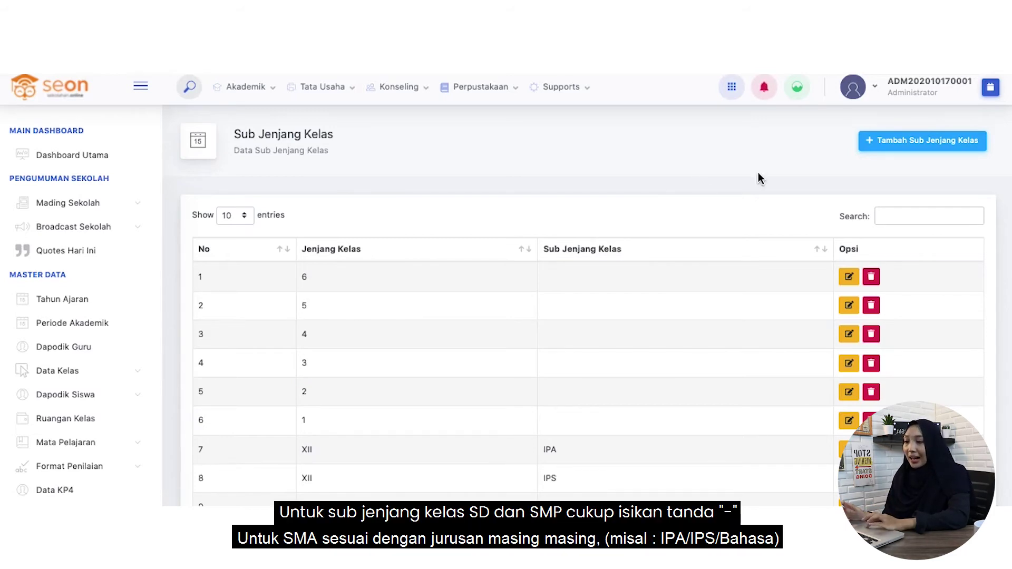
click(912, 152)
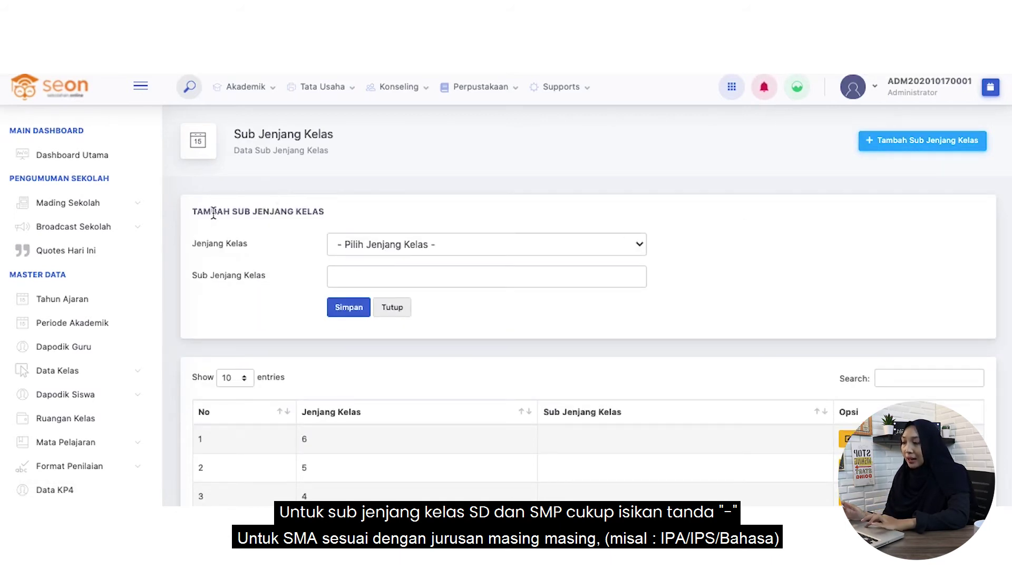
click(412, 255)
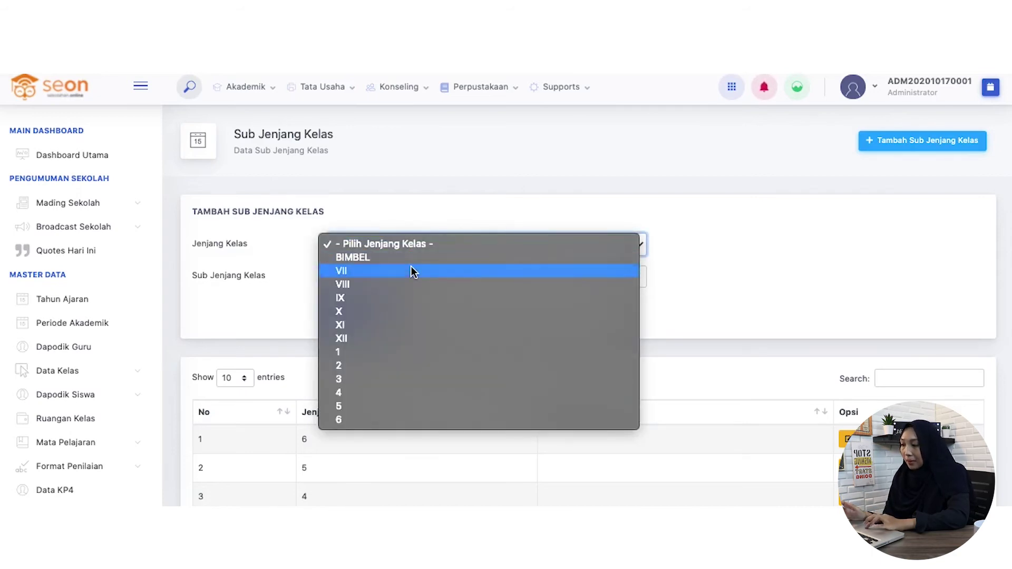
click(422, 312)
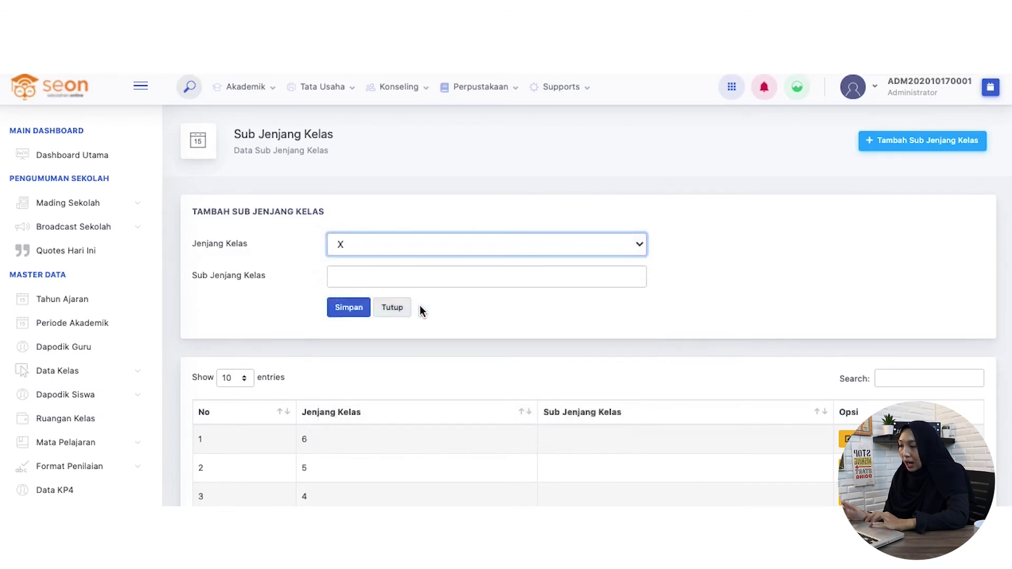
click(421, 269)
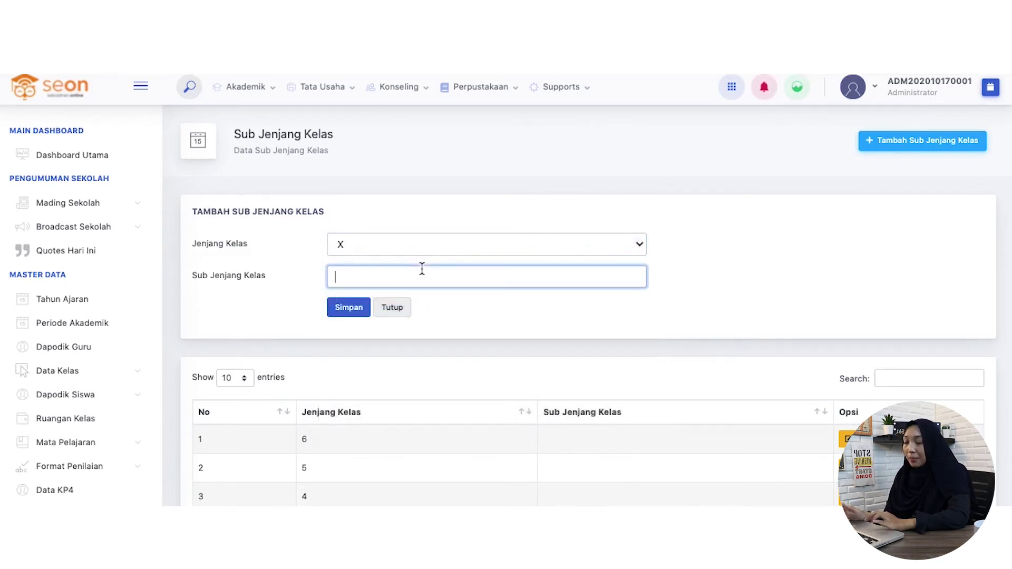
text(IPA)
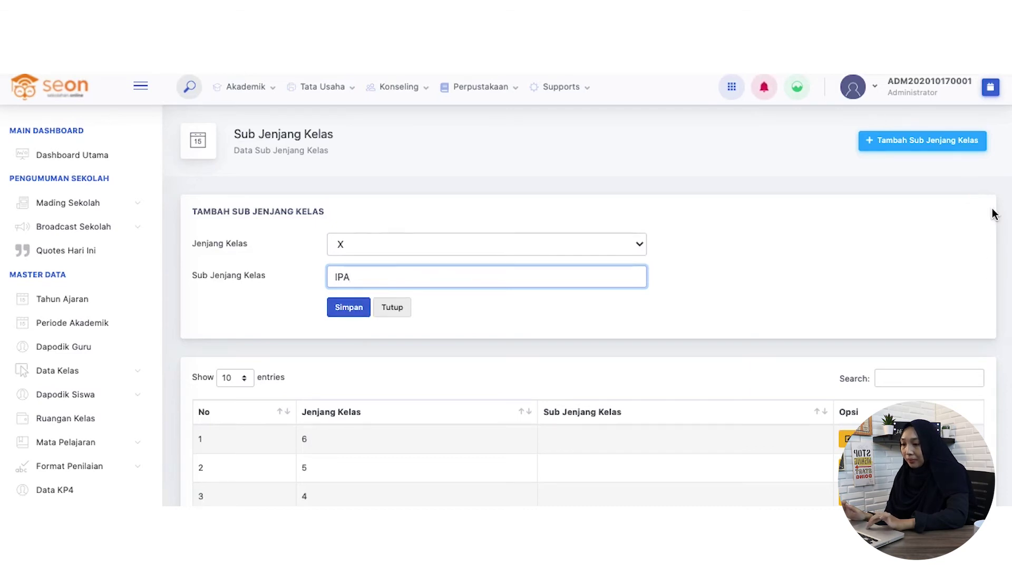
scroll(987, 312, down, 1)
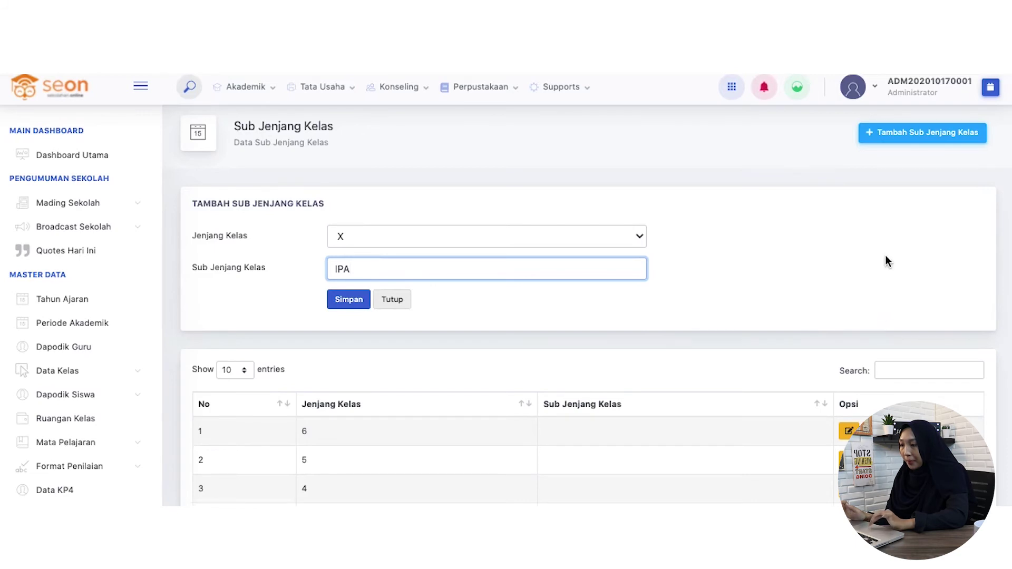
scroll(885, 256, down, 5)
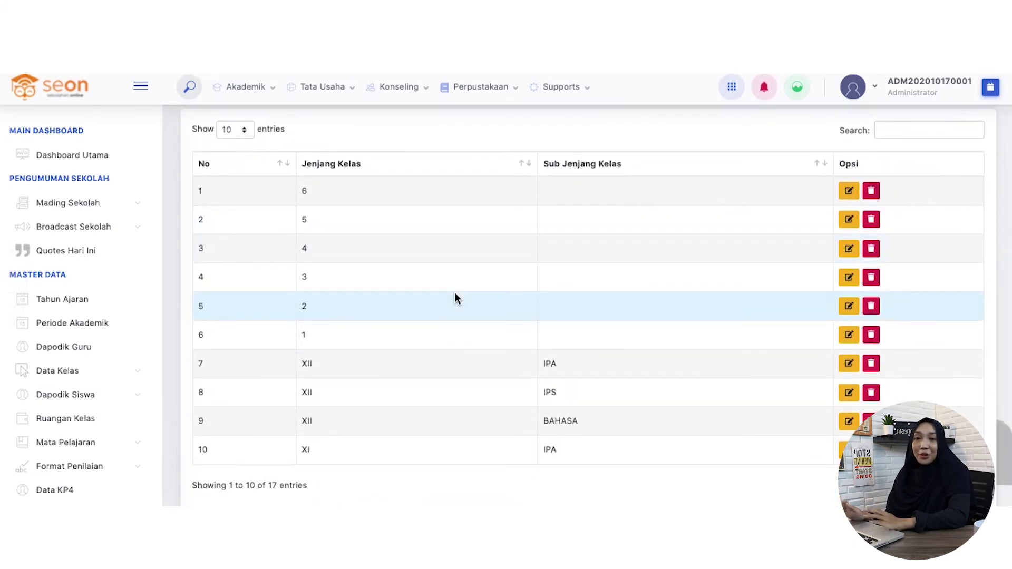
- Start a new class in Data Kelas under Setting Kelas, with Nama Kelas A and a homeroom teacher chosen as Wali Kelas
click(131, 380)
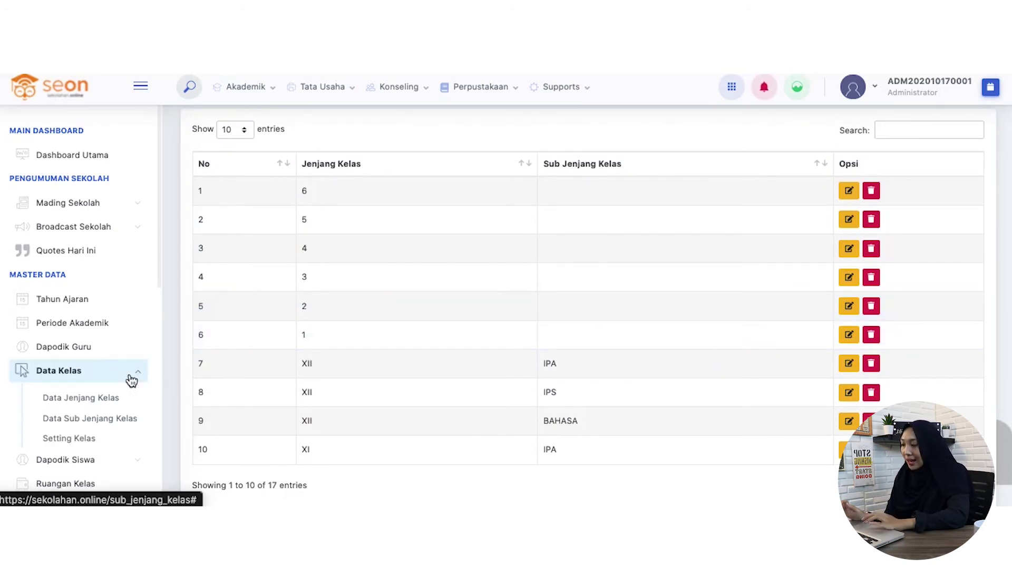
click(96, 443)
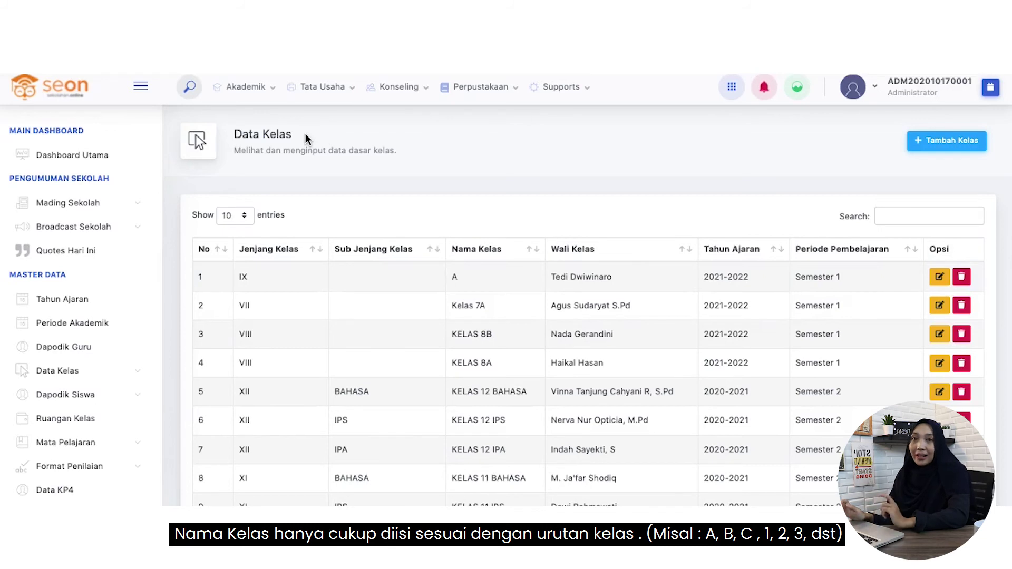
click(940, 147)
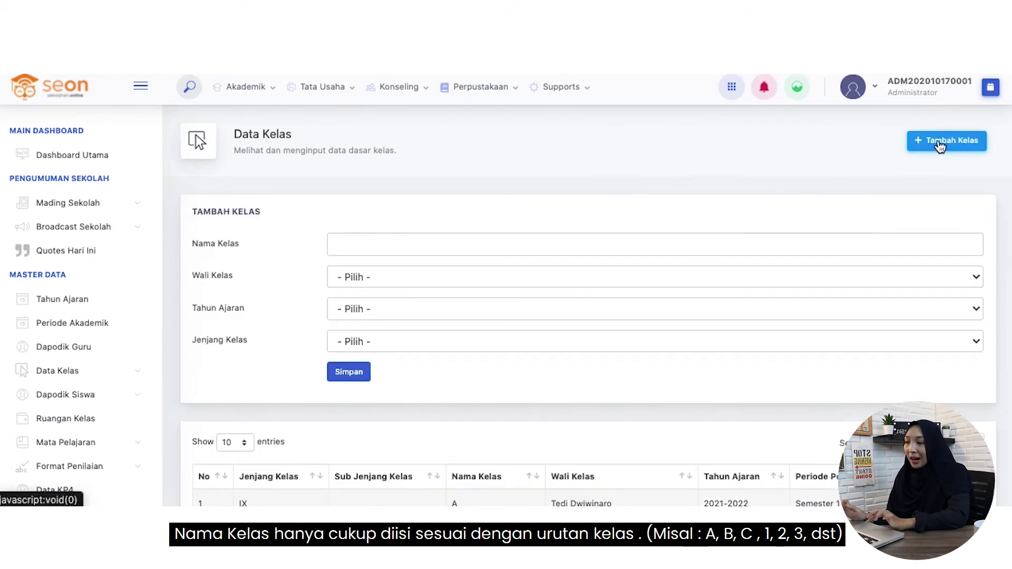
click(657, 250)
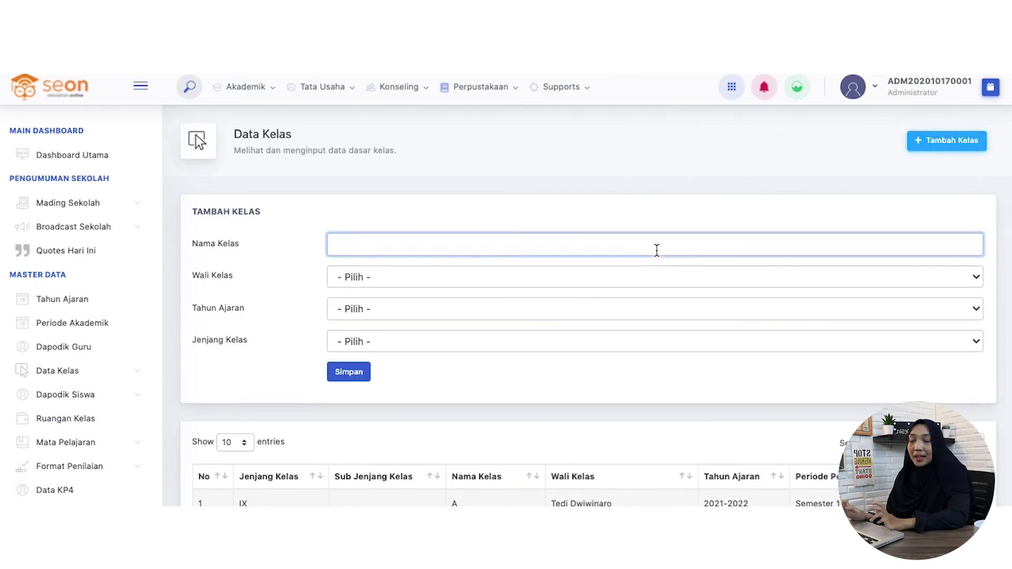
text(A)
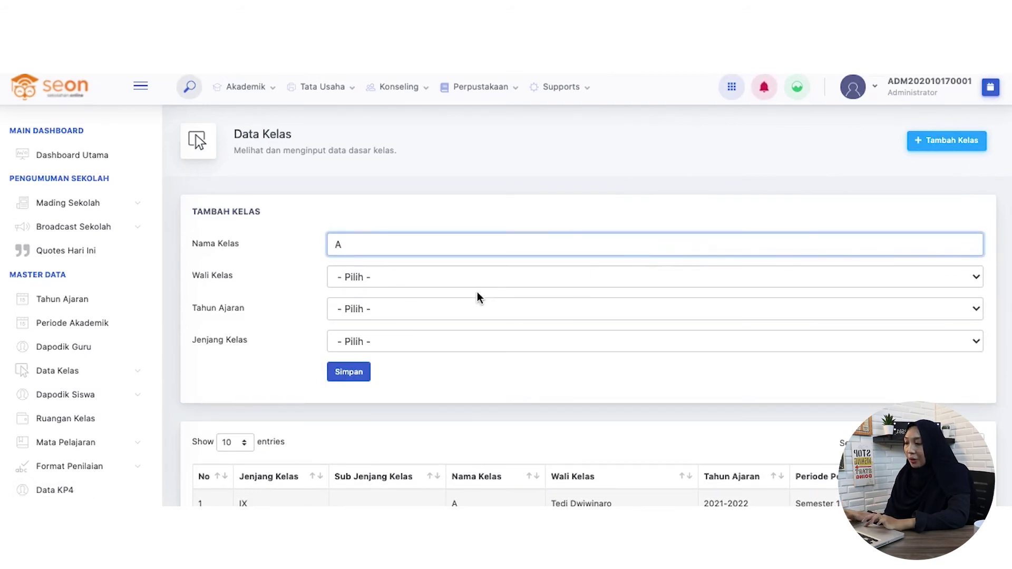
click(484, 277)
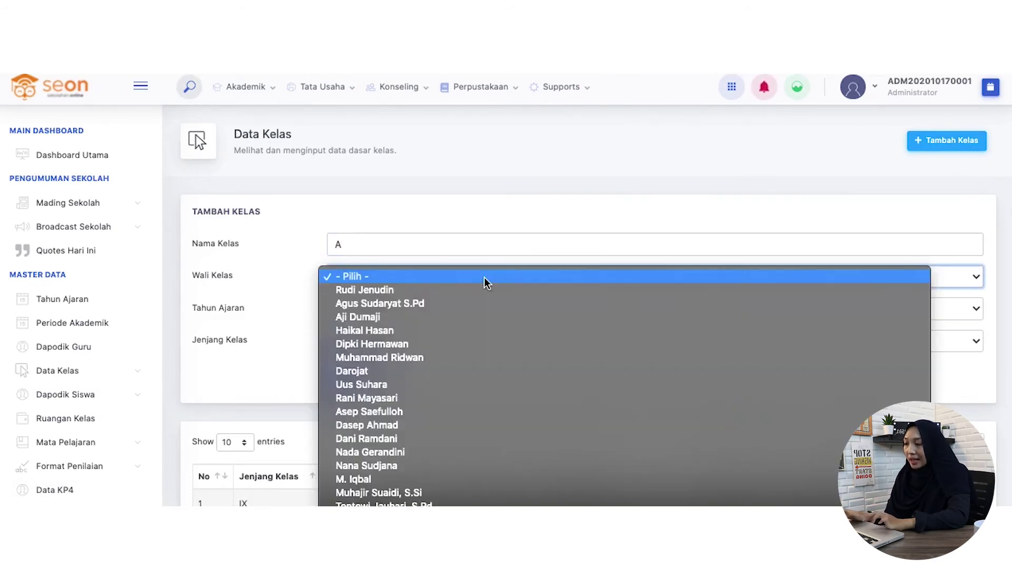
click(475, 317)
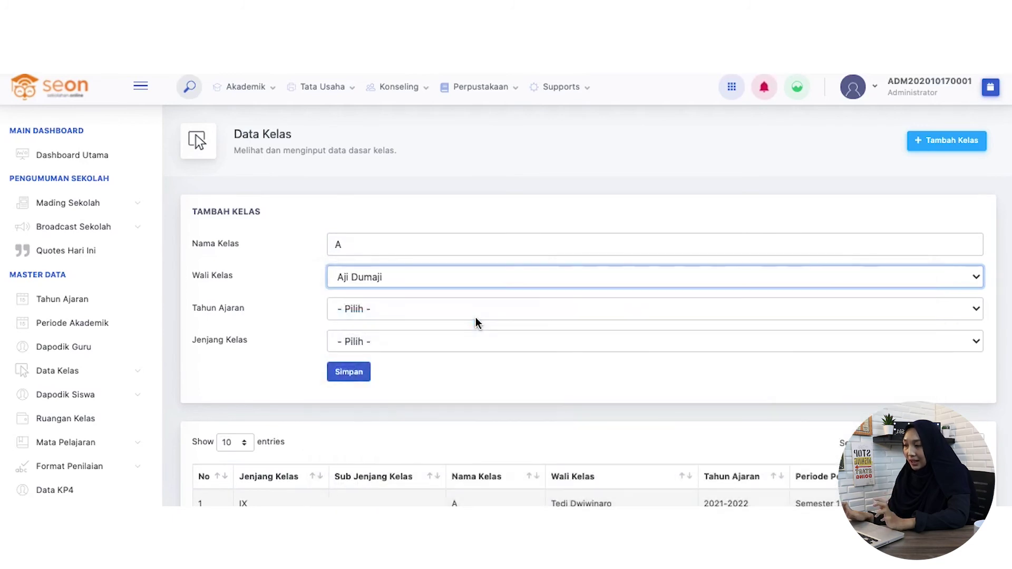
- Assign the new class to Tahun Ajaran 2021 - 2022 and Periode Pembelajaran Semester 1
click(451, 316)
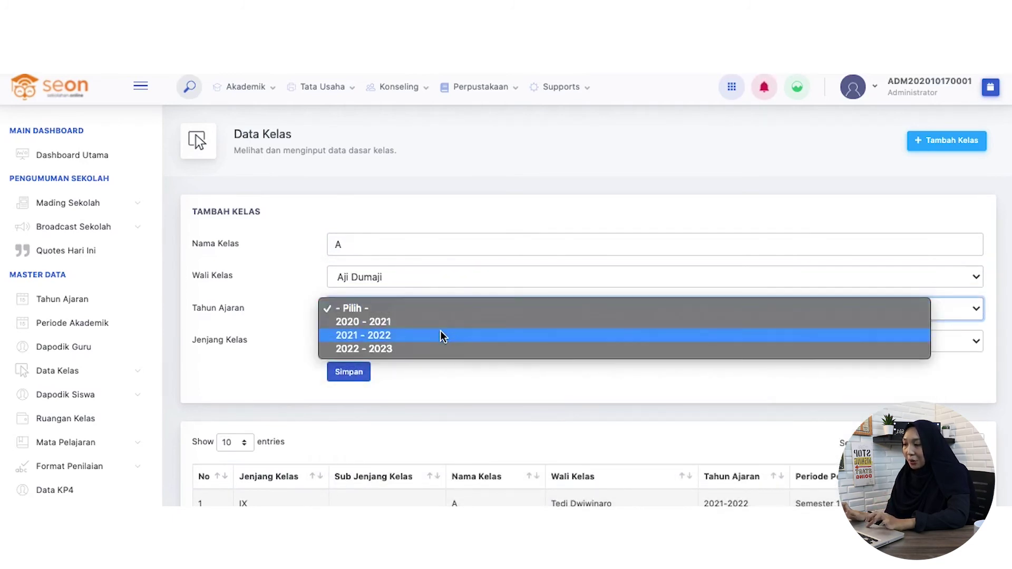
click(441, 336)
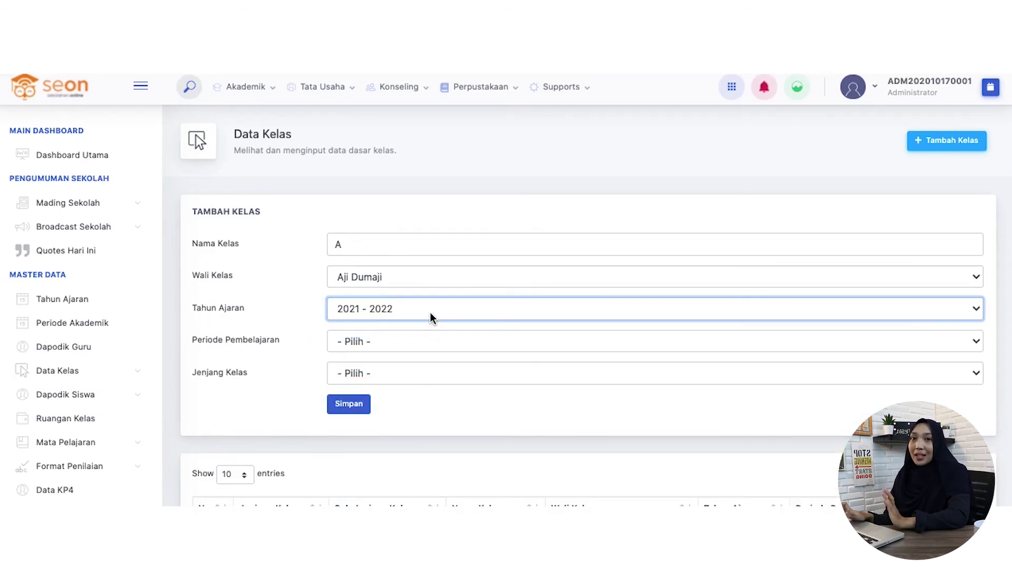
click(417, 348)
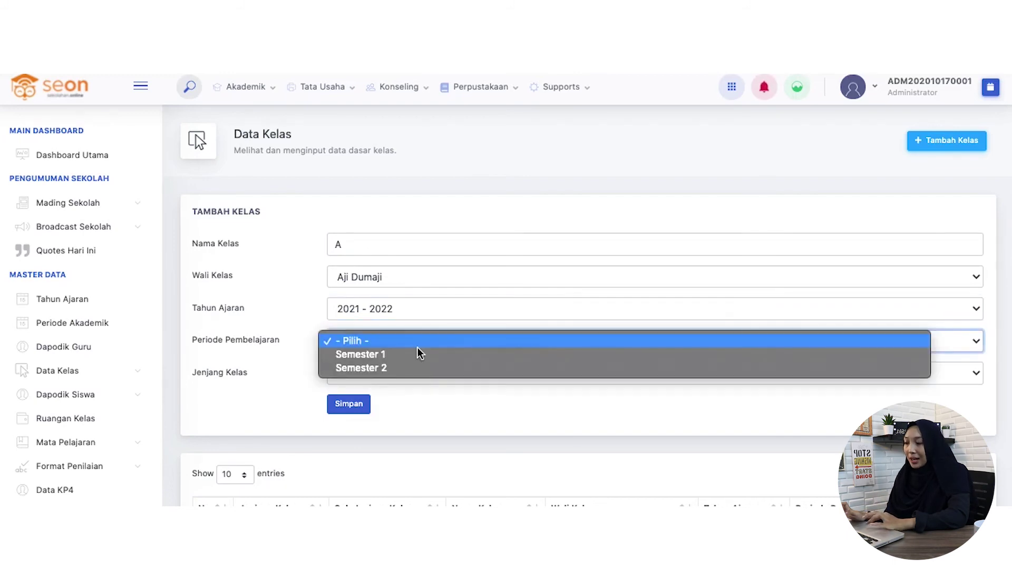
click(416, 355)
- Set the new class's Jenjang Kelas to X and view the Sub Jenjang Kelas choices without selecting one
click(387, 375)
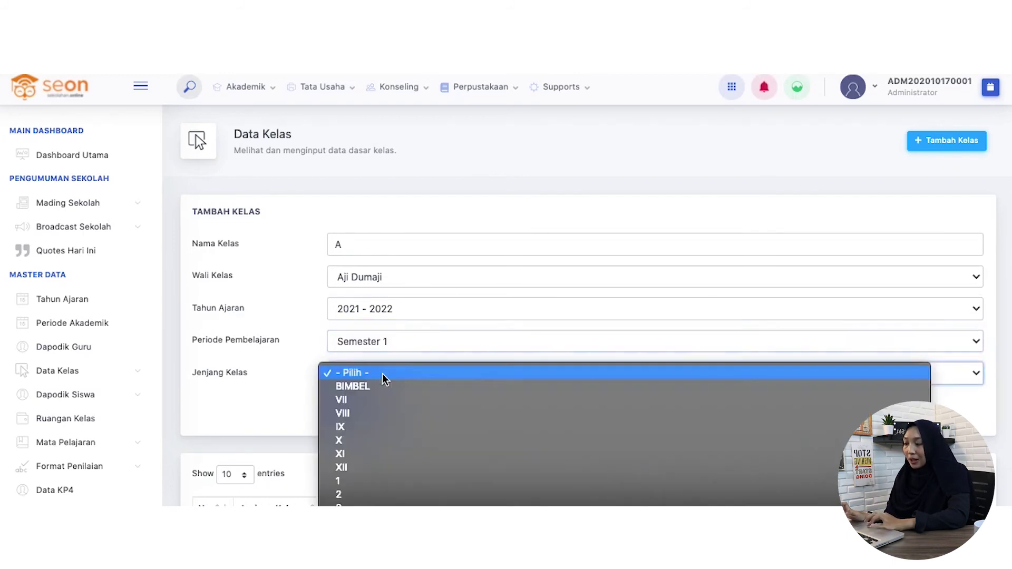
click(369, 440)
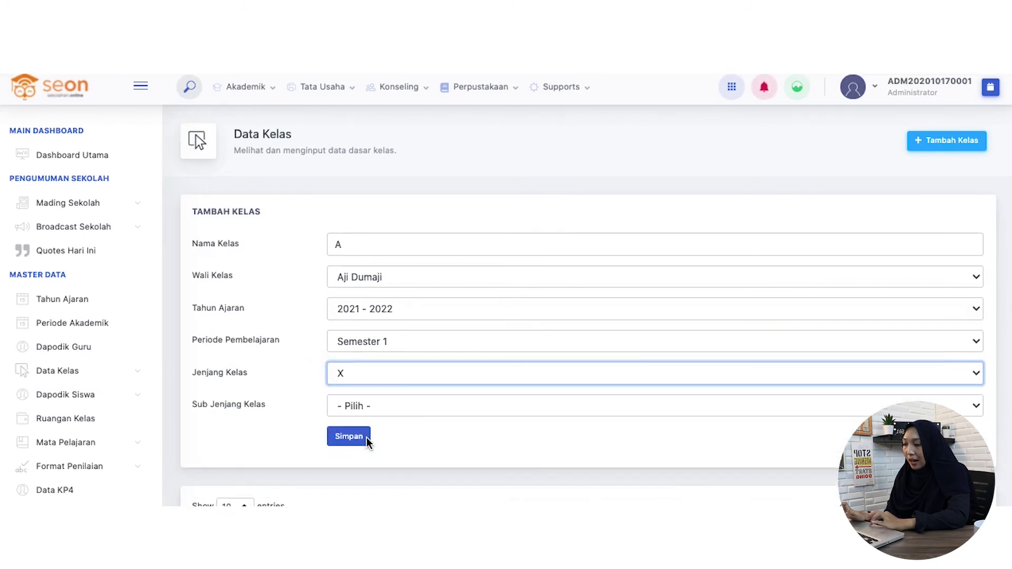
click(381, 406)
click(380, 406)
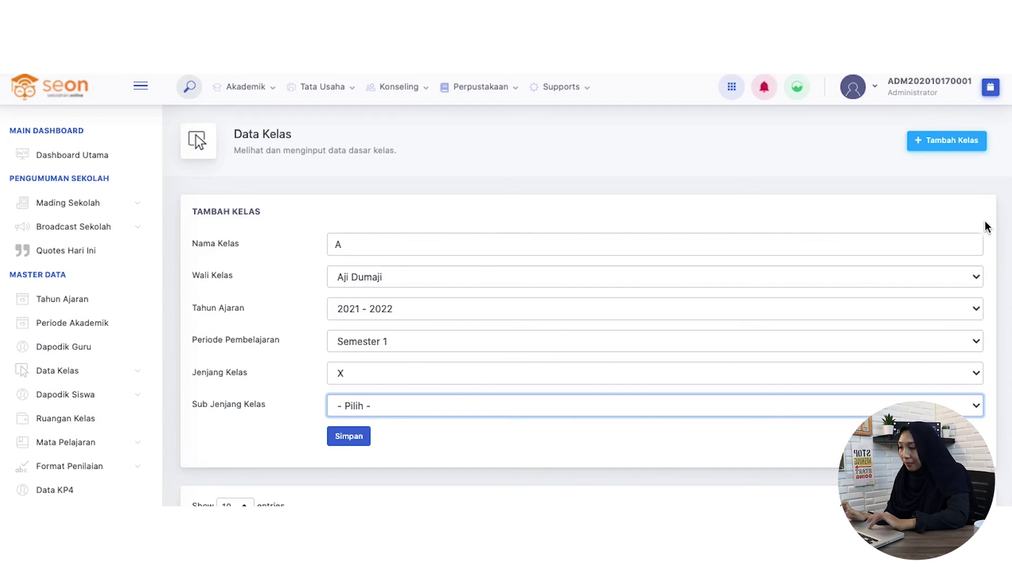
scroll(798, 409, down, 7)
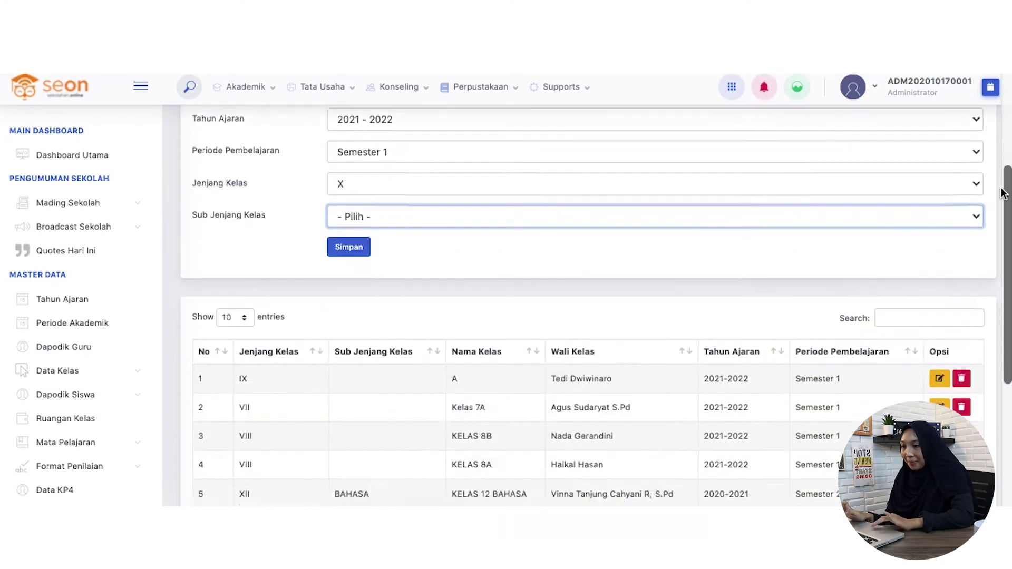